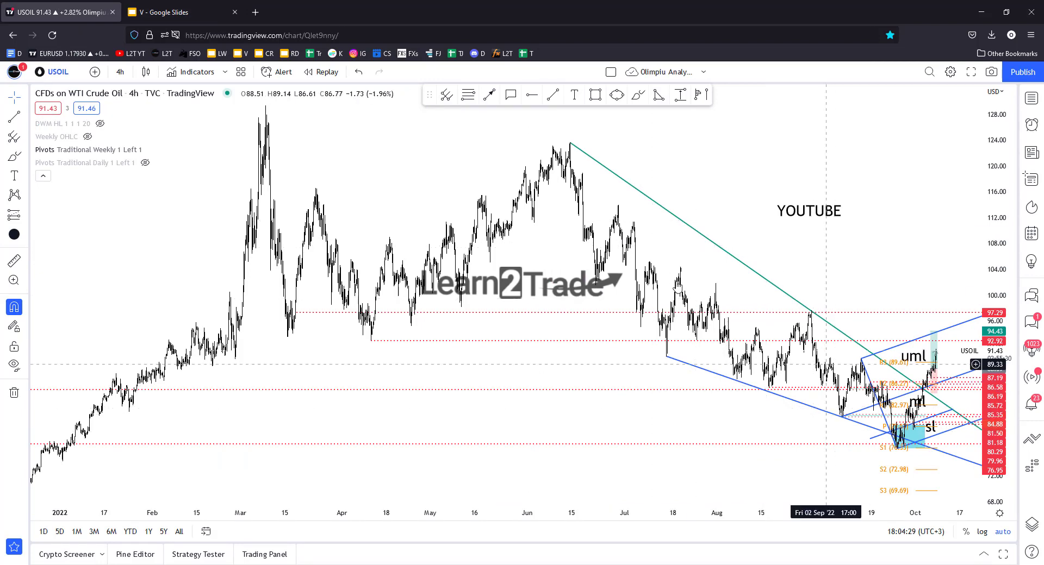
- Zoom the USOIL 4h chart in on the late-August to October 2022 price action
{"action": "scroll", "coordinate": [670, 374], "scroll_direction": "down", "scroll_amount": 5}
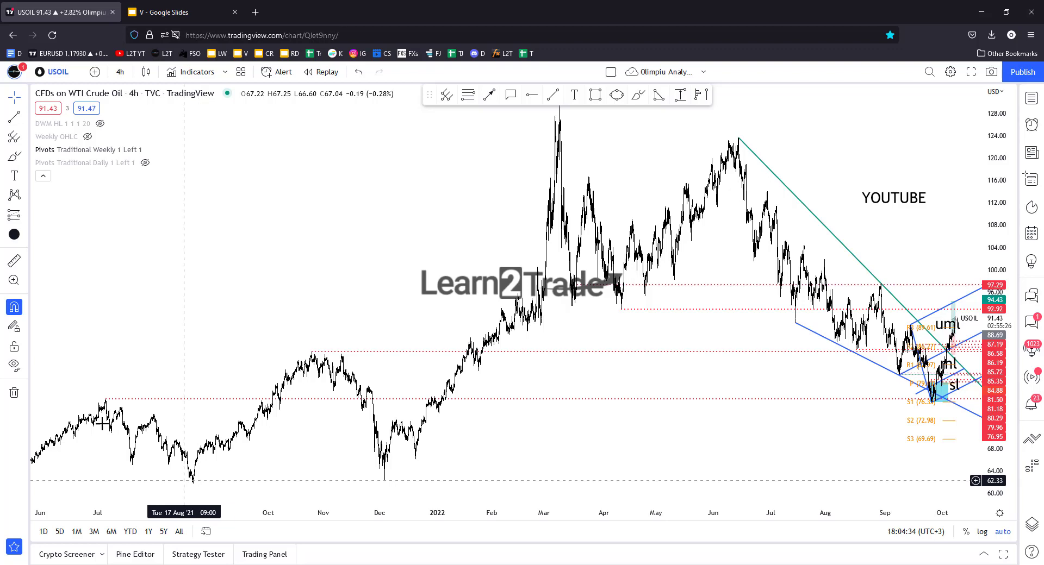
{"action": "mouse_move", "coordinate": [502, 475]}
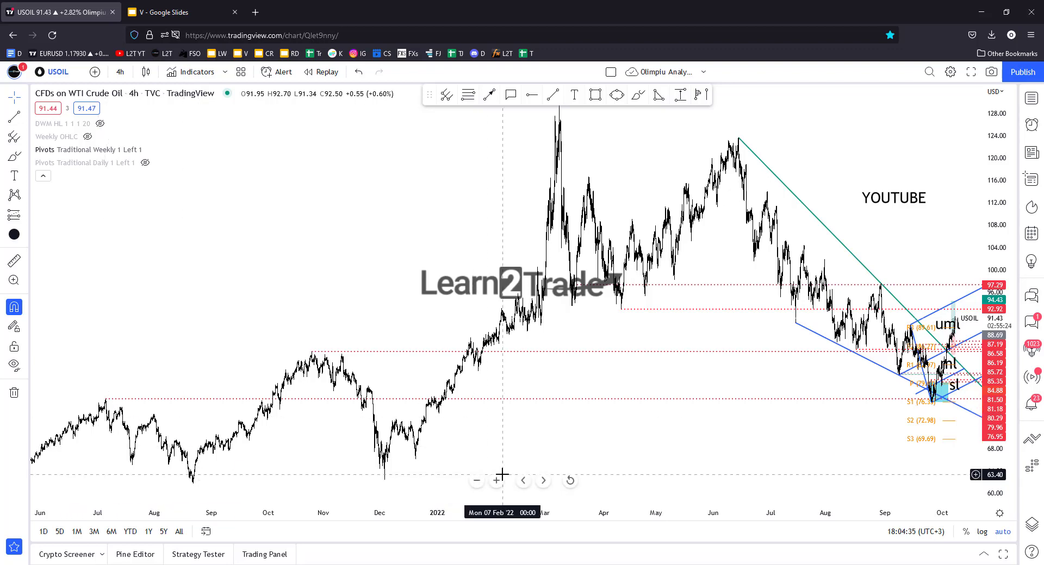
{"action": "scroll", "coordinate": [478, 459], "scroll_direction": "up", "scroll_amount": 5}
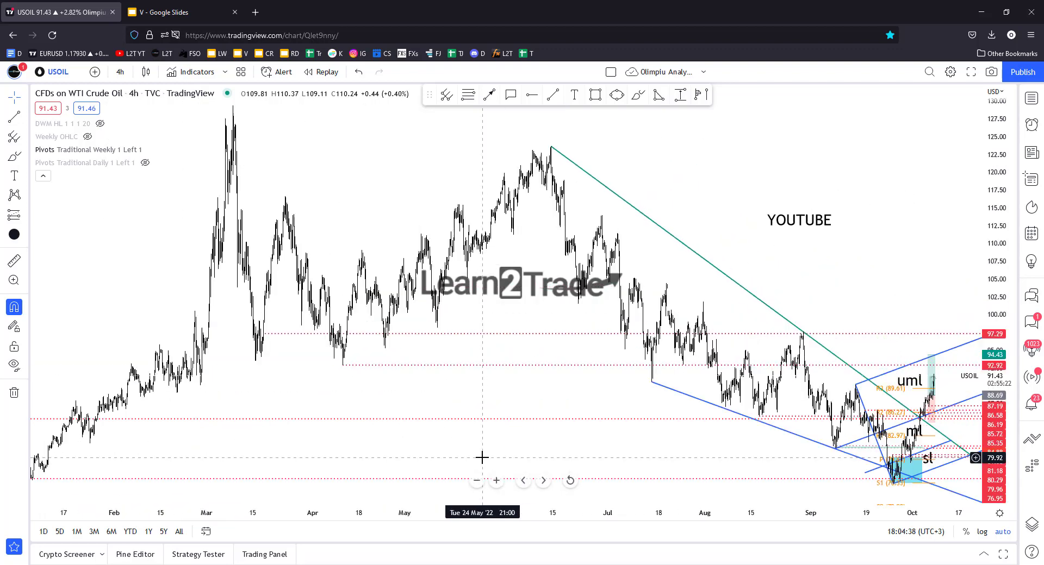
{"action": "scroll", "coordinate": [481, 458], "scroll_direction": "up", "scroll_amount": 5}
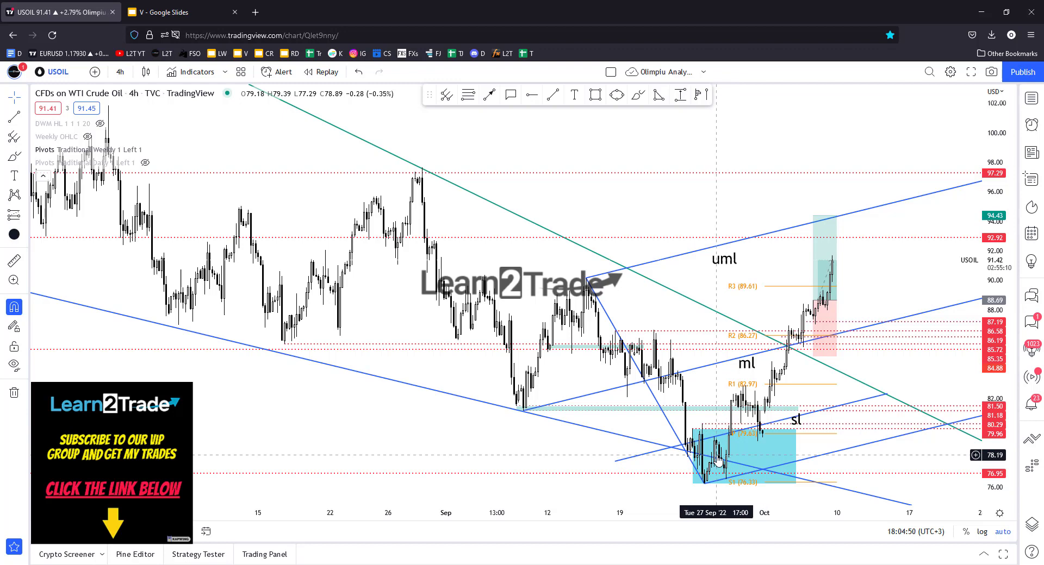
- Measure the latest rally with the ruler tool, then zoom out to most of 2022
{"action": "scroll", "coordinate": [716, 455], "scroll_direction": "up", "scroll_amount": 2}
{"action": "scroll", "coordinate": [716, 455], "scroll_direction": "up", "scroll_amount": 1}
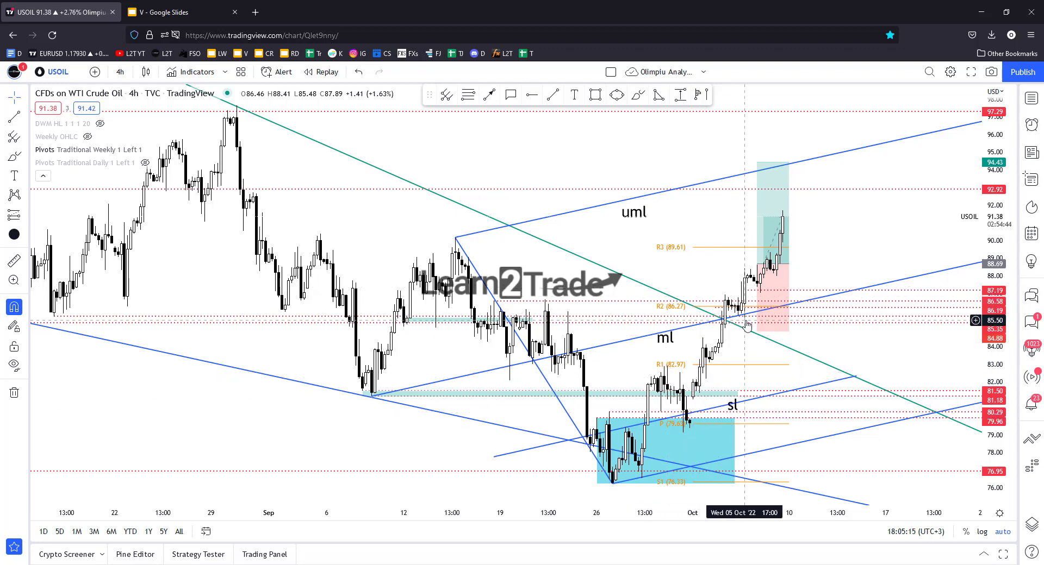
{"action": "scroll", "coordinate": [571, 244], "scroll_direction": "up", "scroll_amount": 5}
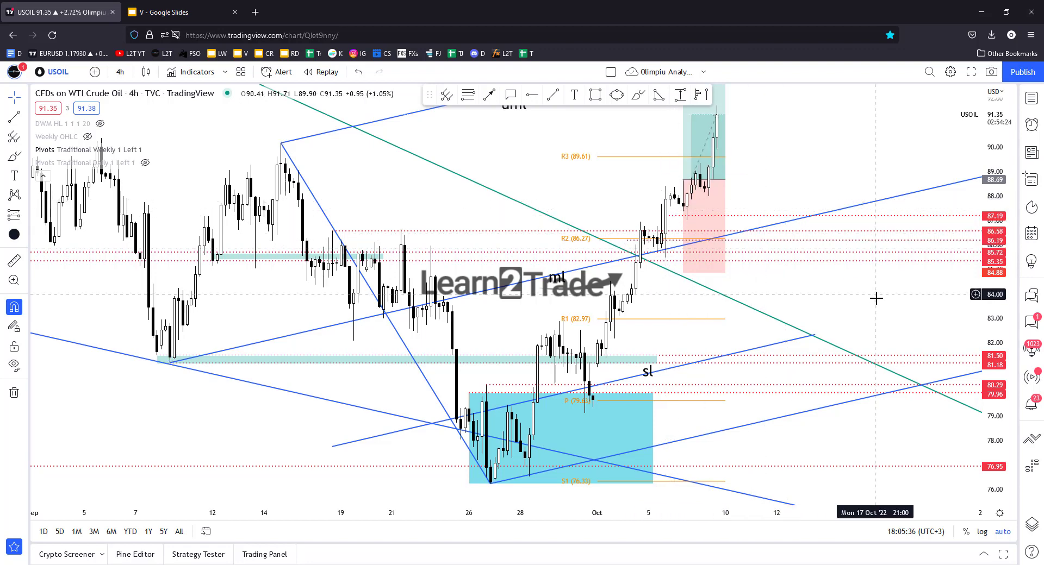
{"action": "scroll", "coordinate": [967, 260], "scroll_direction": "down", "scroll_amount": 3}
{"action": "scroll", "coordinate": [818, 288], "scroll_direction": "up", "scroll_amount": 1}
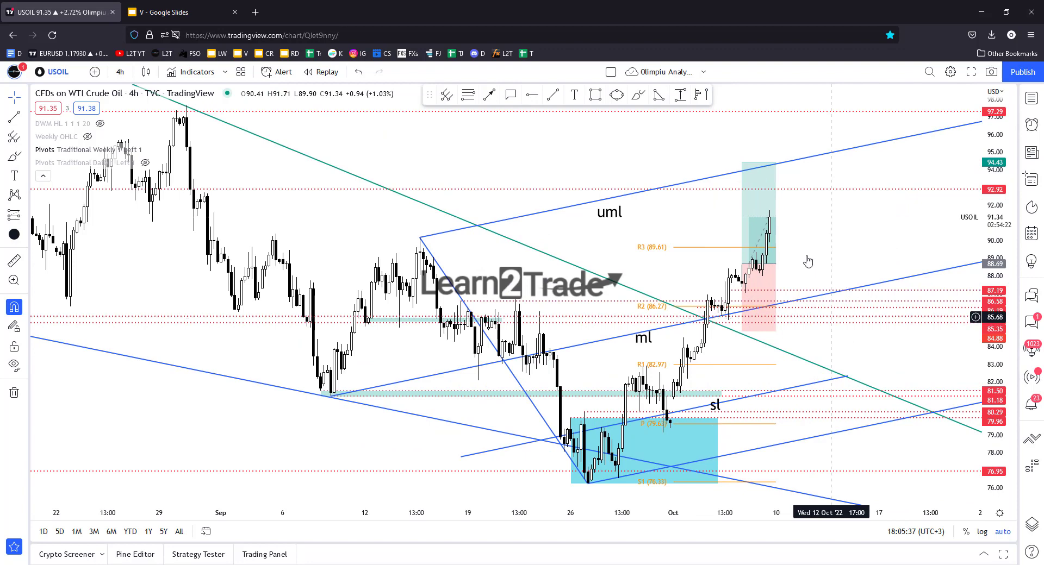
{"action": "left_click", "coordinate": [14, 261]}
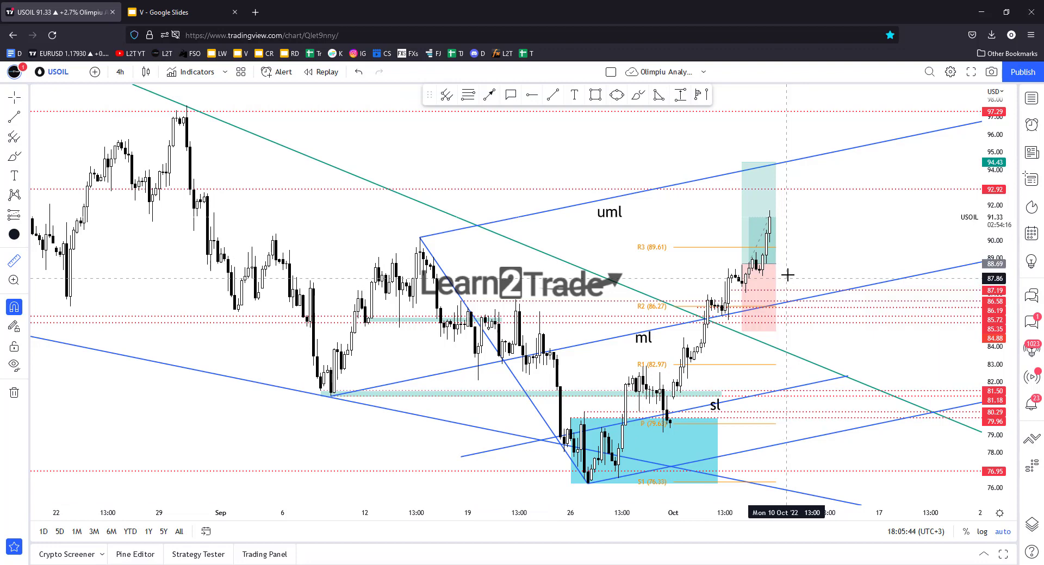
{"action": "left_click", "coordinate": [789, 264]}
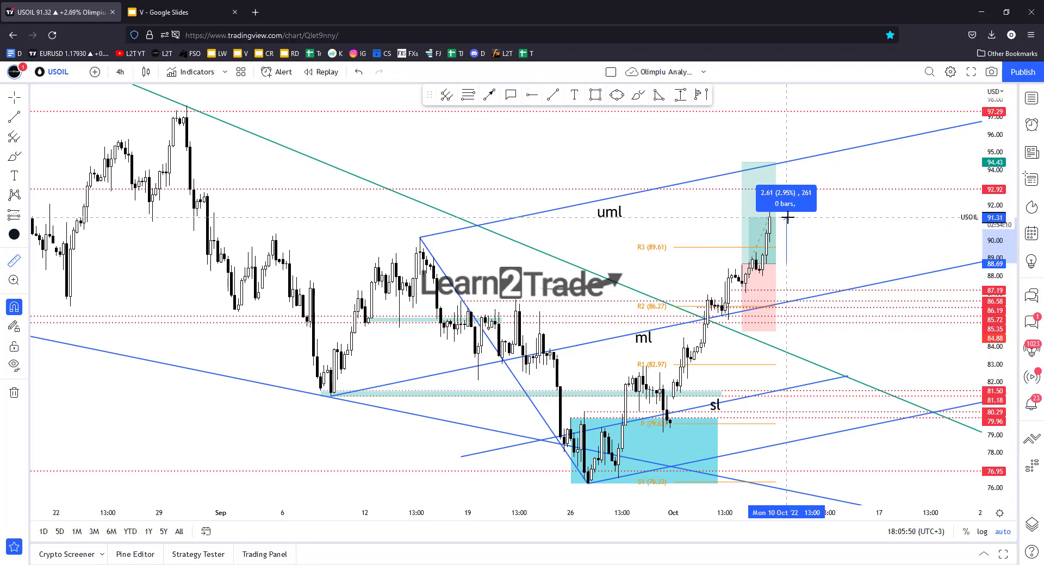
{"action": "key", "text": "Escape"}
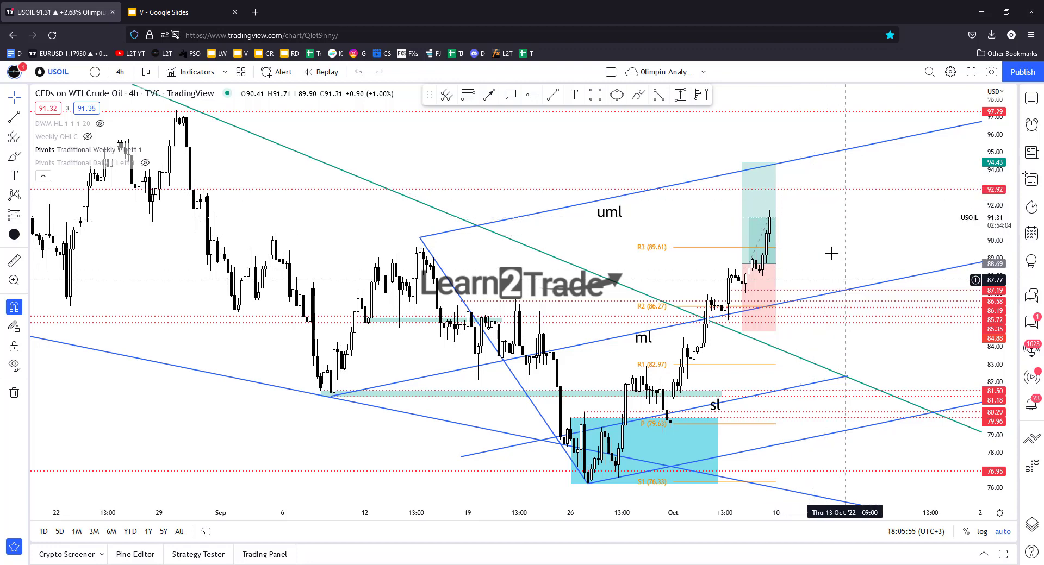
{"action": "scroll", "coordinate": [843, 270], "scroll_direction": "down", "scroll_amount": 6}
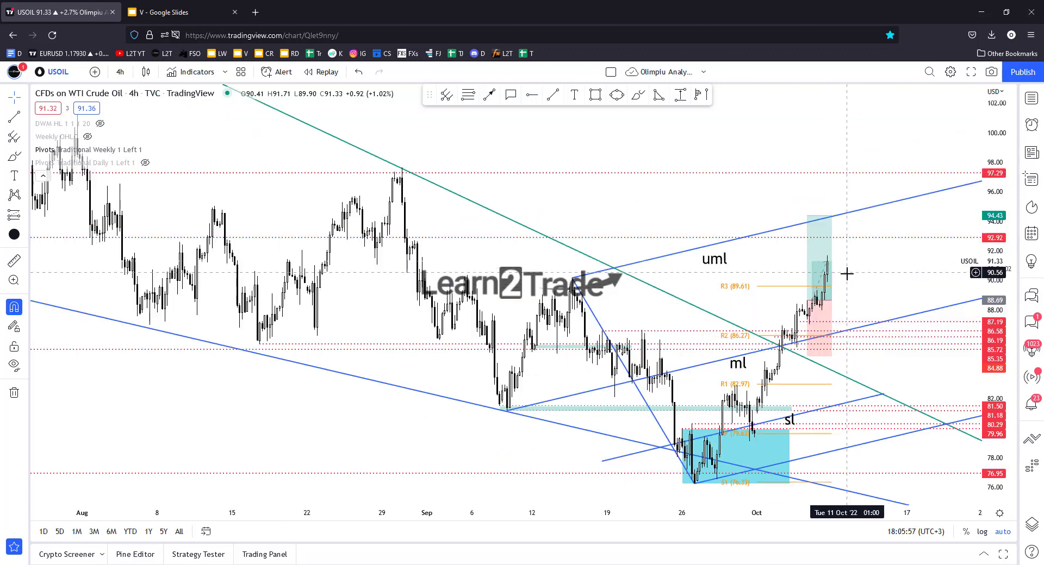
{"action": "scroll", "coordinate": [522, 361], "scroll_direction": "down", "scroll_amount": 5}
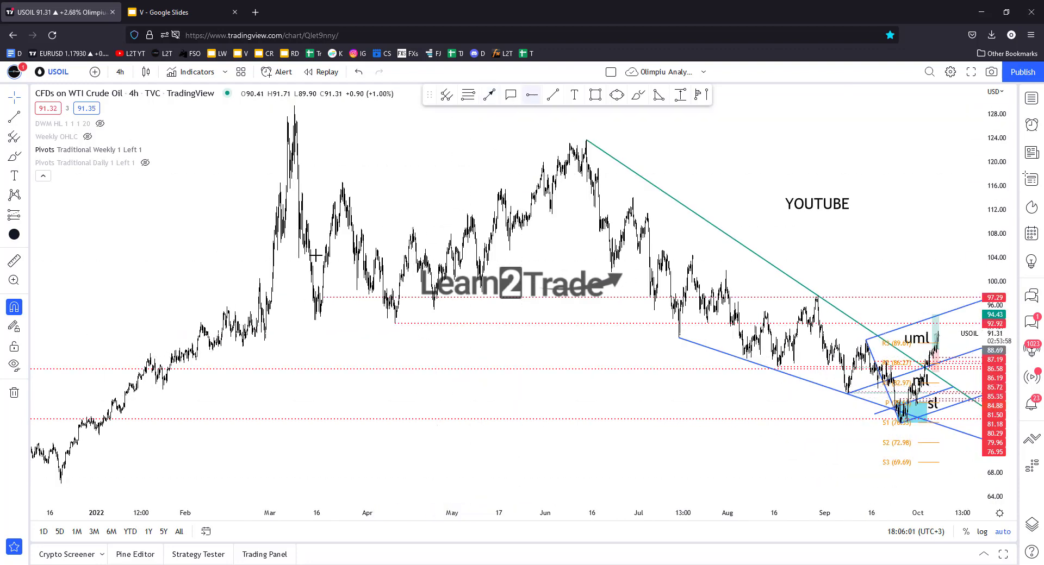
- Place a red horizontal level at 93.51, select the 97.29 level, then zoom into recent weeks
{"action": "left_click", "coordinate": [532, 95]}
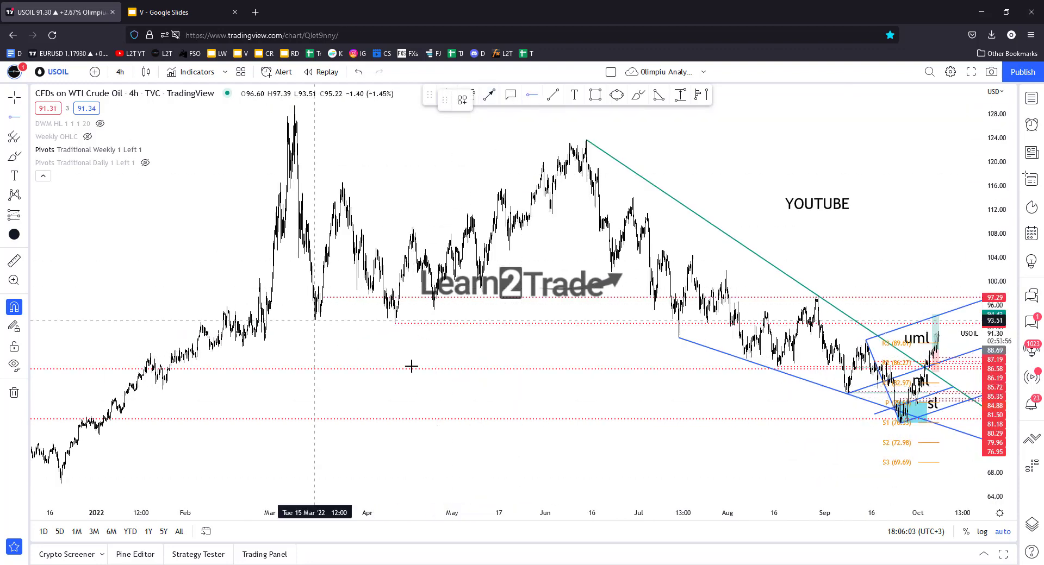
{"action": "left_click", "coordinate": [315, 320]}
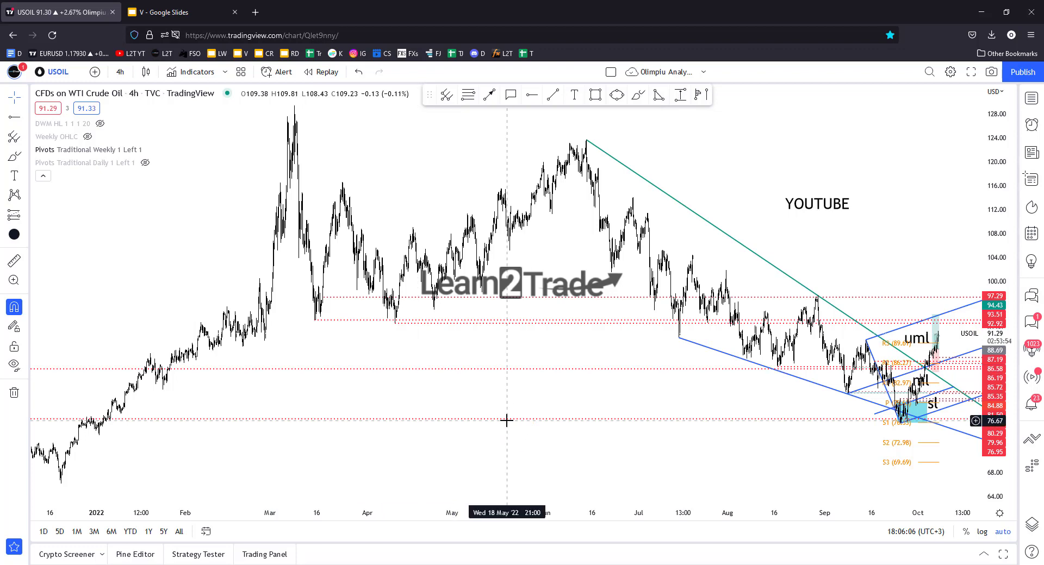
{"action": "left_click", "coordinate": [532, 298]}
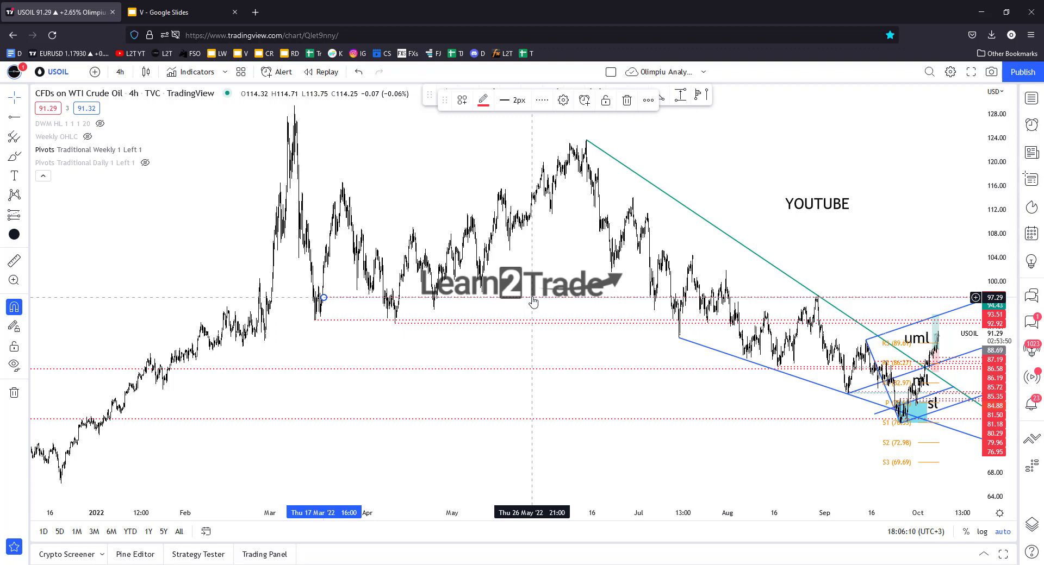
{"action": "key", "text": "Escape"}
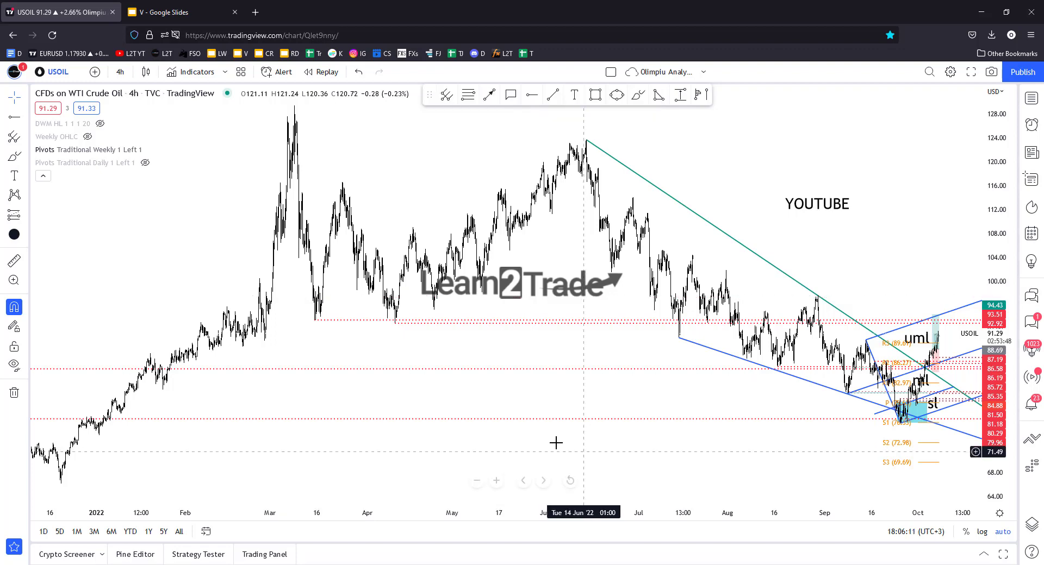
{"action": "scroll", "coordinate": [506, 405], "scroll_direction": "up", "scroll_amount": 3}
{"action": "scroll", "coordinate": [506, 405], "scroll_direction": "up", "scroll_amount": 5}
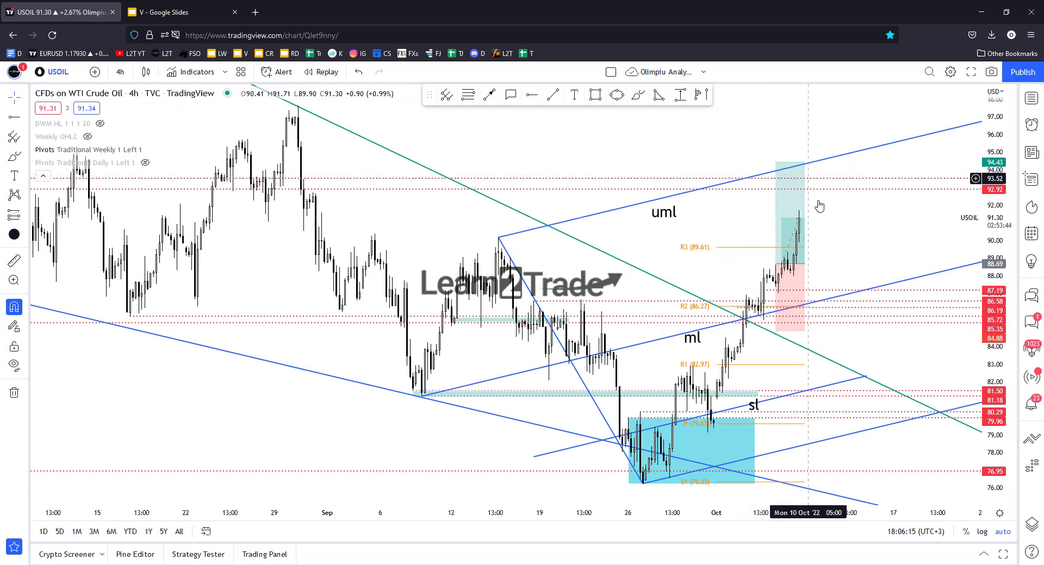
{"action": "scroll", "coordinate": [855, 232], "scroll_direction": "up", "scroll_amount": 2}
{"action": "scroll", "coordinate": [854, 232], "scroll_direction": "up", "scroll_amount": 1}
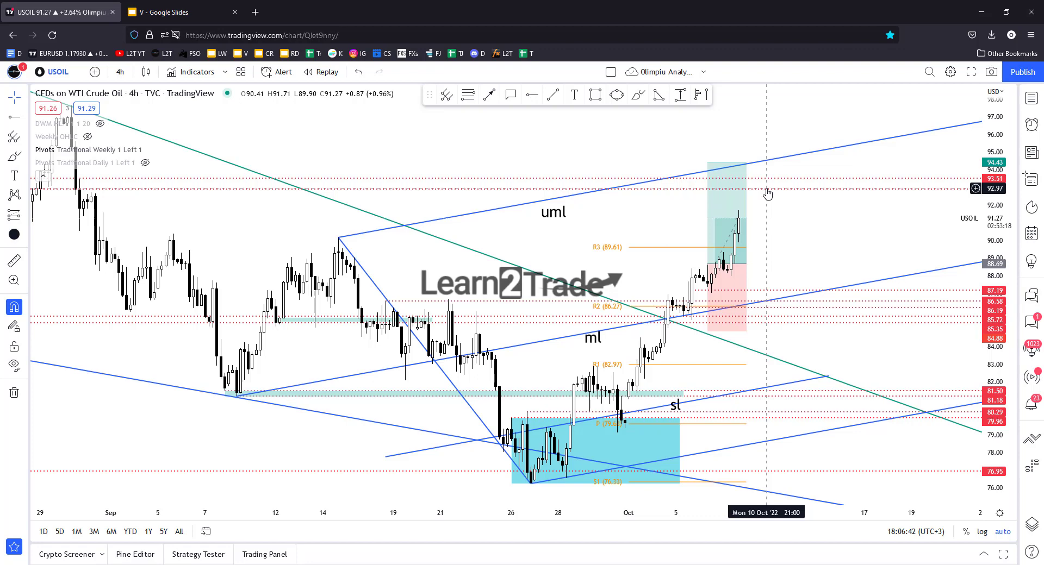
{"action": "mouse_move", "coordinate": [745, 209]}
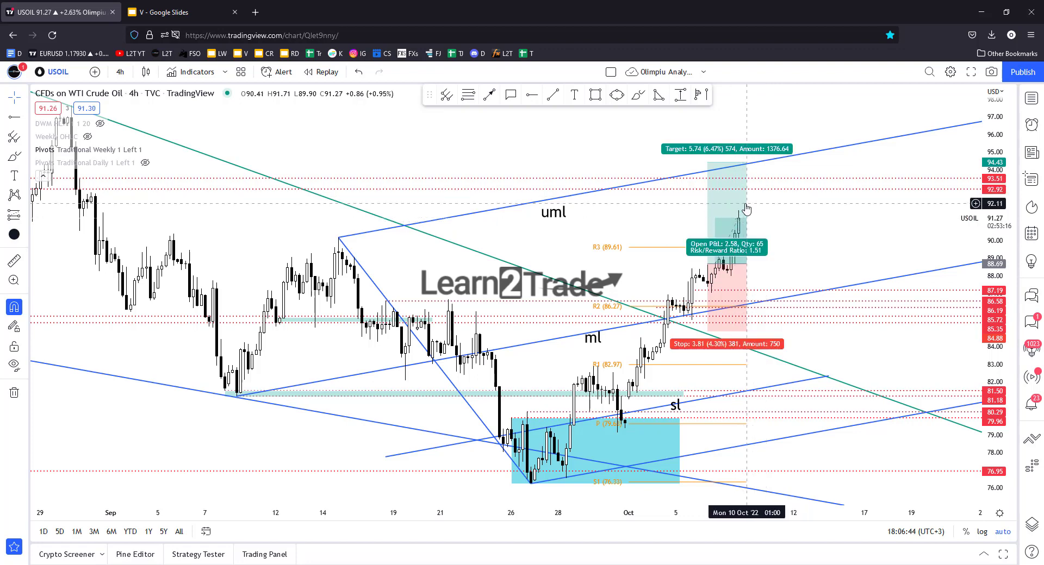
{"action": "left_click", "coordinate": [531, 96]}
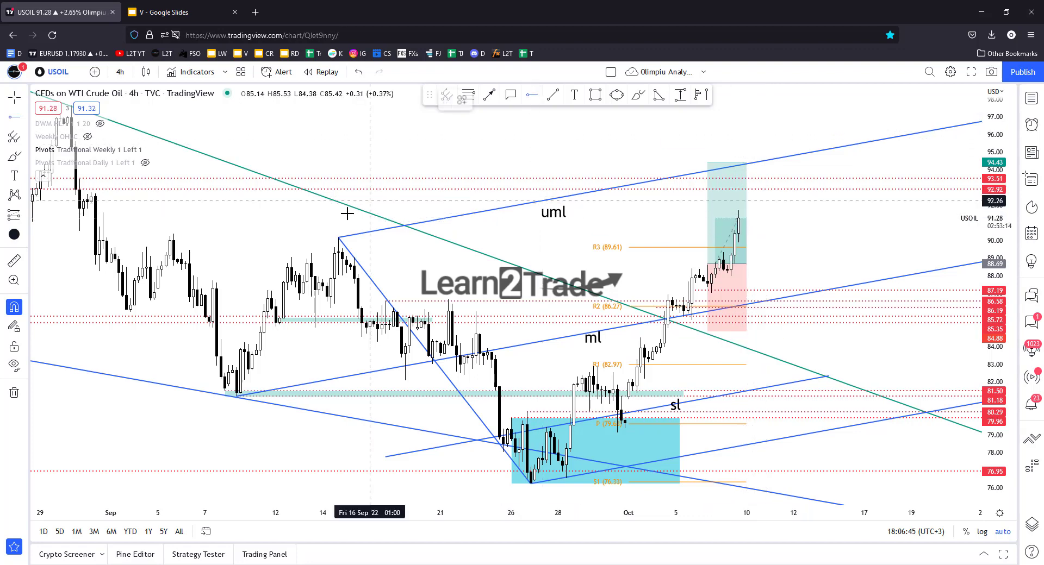
{"action": "left_click", "coordinate": [338, 238]}
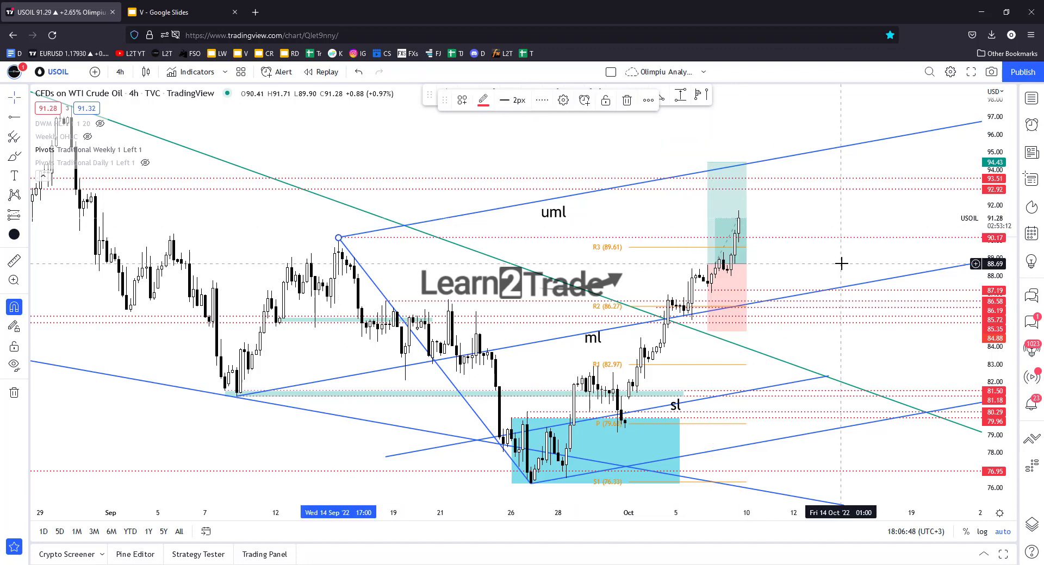
{"action": "left_click", "coordinate": [841, 263]}
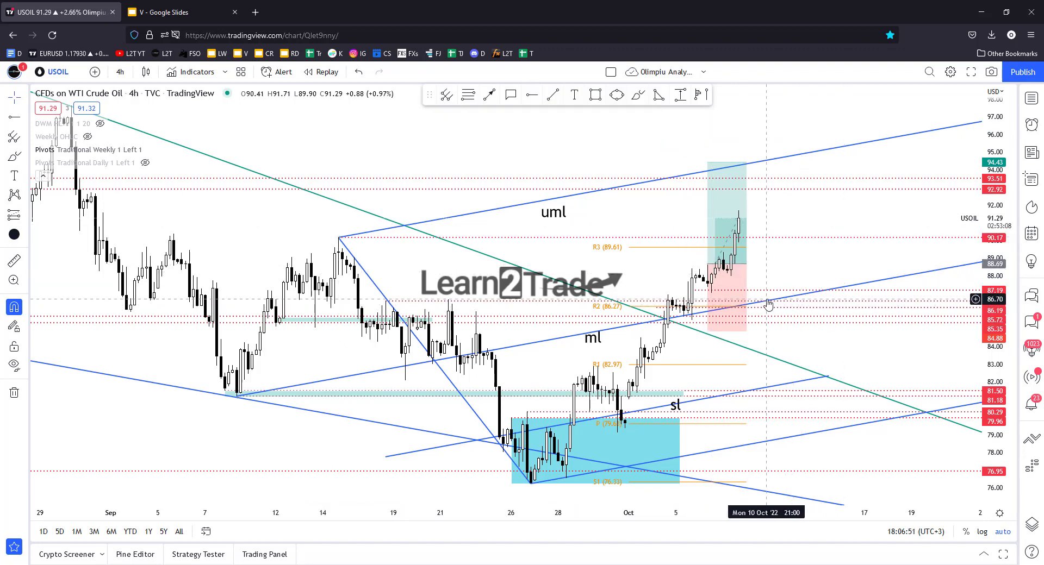
{"action": "mouse_move", "coordinate": [744, 303]}
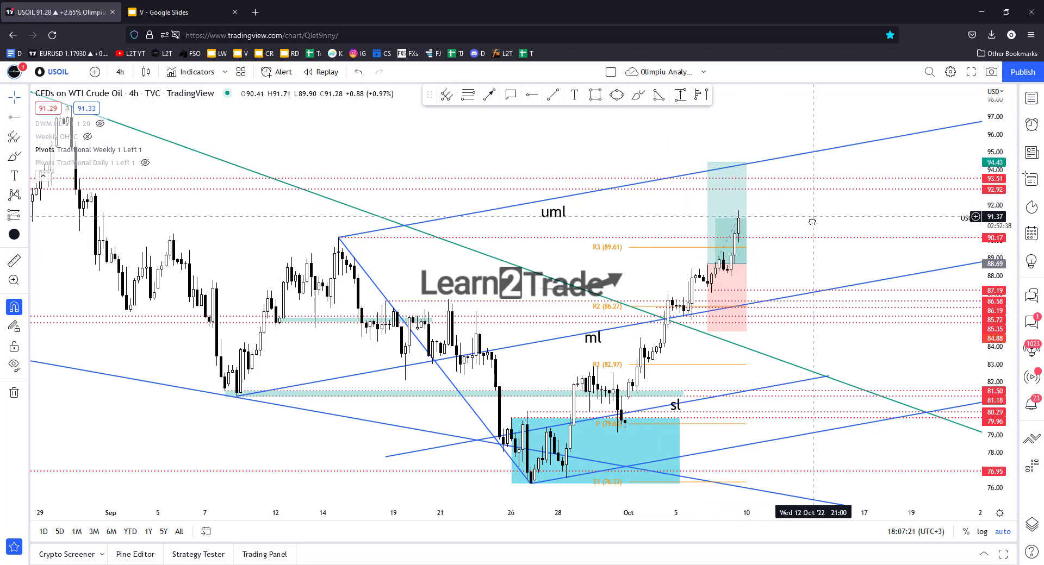
- Select the Brush tool and rescale the chart, resetting the price scale to auto-fit
{"action": "left_click_drag", "start_coordinate": [805, 233], "coordinate": [797, 236]}
{"action": "left_click", "coordinate": [635, 100]}
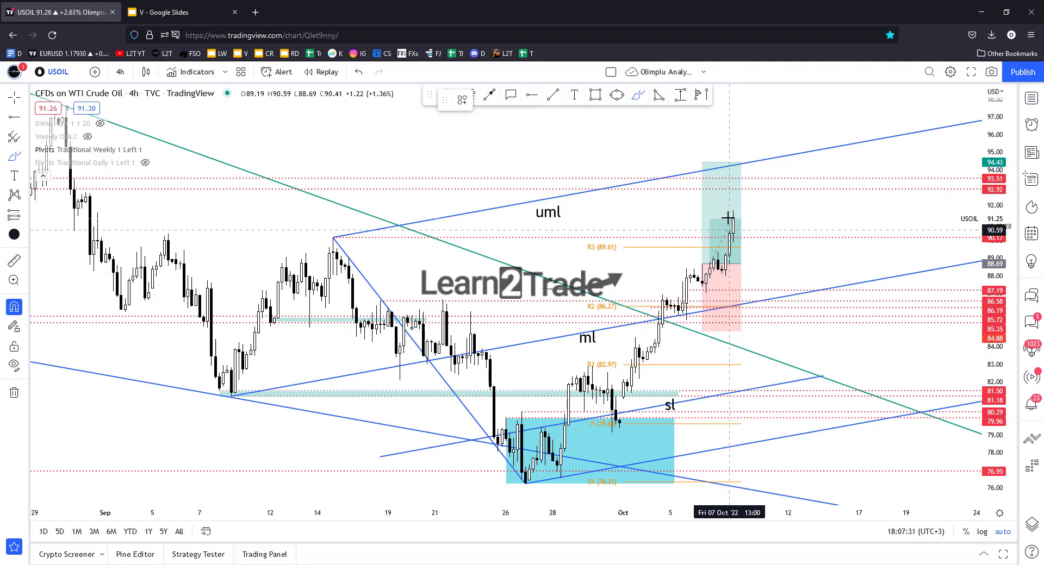
{"action": "scroll", "coordinate": [728, 217], "scroll_direction": "down", "scroll_amount": 6}
{"action": "scroll", "coordinate": [434, 321], "scroll_direction": "down", "scroll_amount": 2}
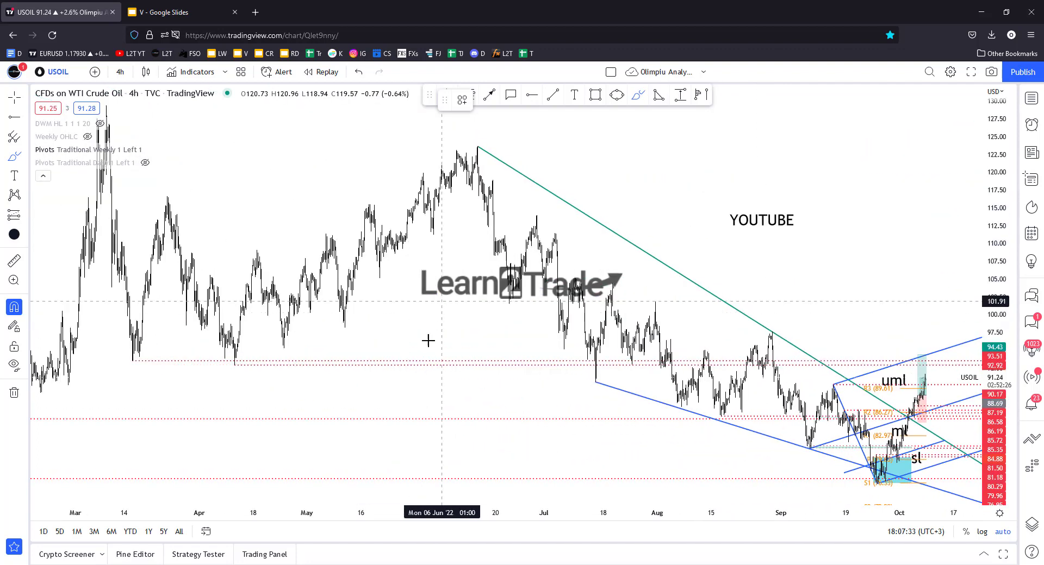
{"action": "scroll", "coordinate": [407, 365], "scroll_direction": "up", "scroll_amount": 3}
{"action": "scroll", "coordinate": [407, 366], "scroll_direction": "up", "scroll_amount": 5}
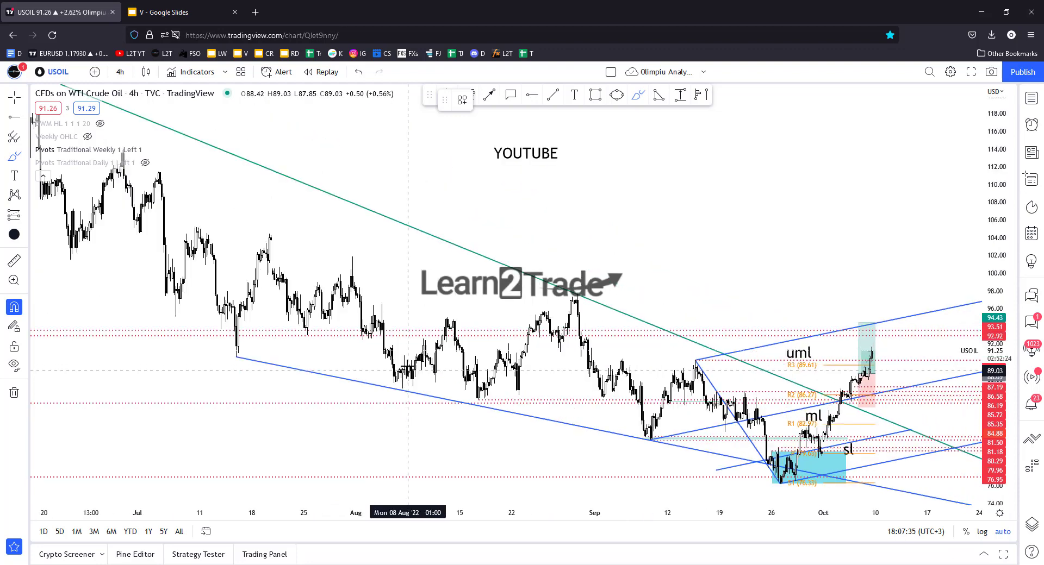
{"action": "scroll", "coordinate": [407, 366], "scroll_direction": "down", "scroll_amount": 3}
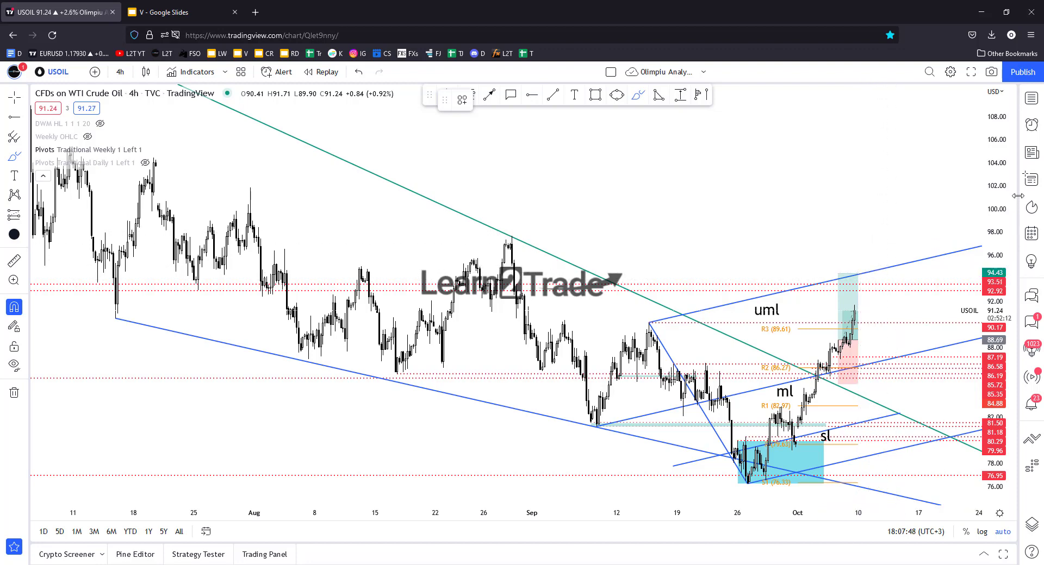
{"action": "left_click_drag", "start_coordinate": [991, 208], "coordinate": [990, 237]}
{"action": "key", "text": "alt+r"}
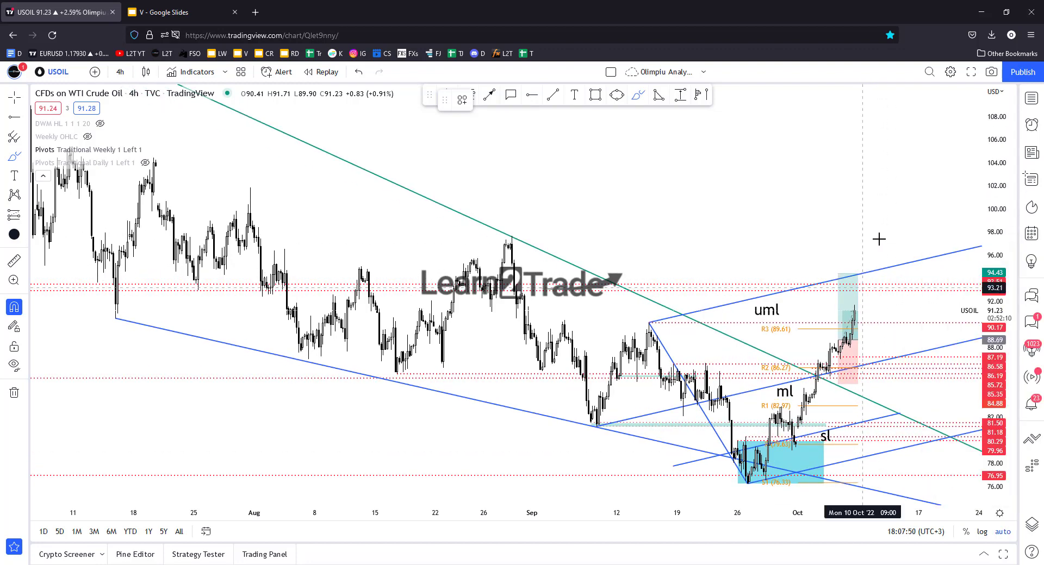
- Draw and delete a test orange stroke, then pan to leave space right of the latest candles
{"action": "left_click_drag", "start_coordinate": [841, 210], "coordinate": [792, 233]}
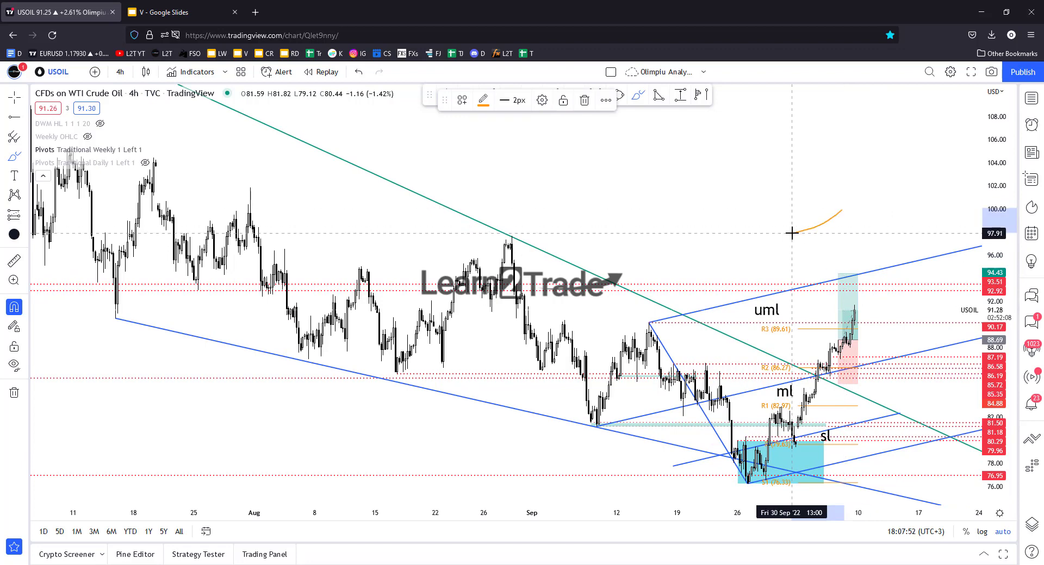
{"action": "key", "text": "Delete"}
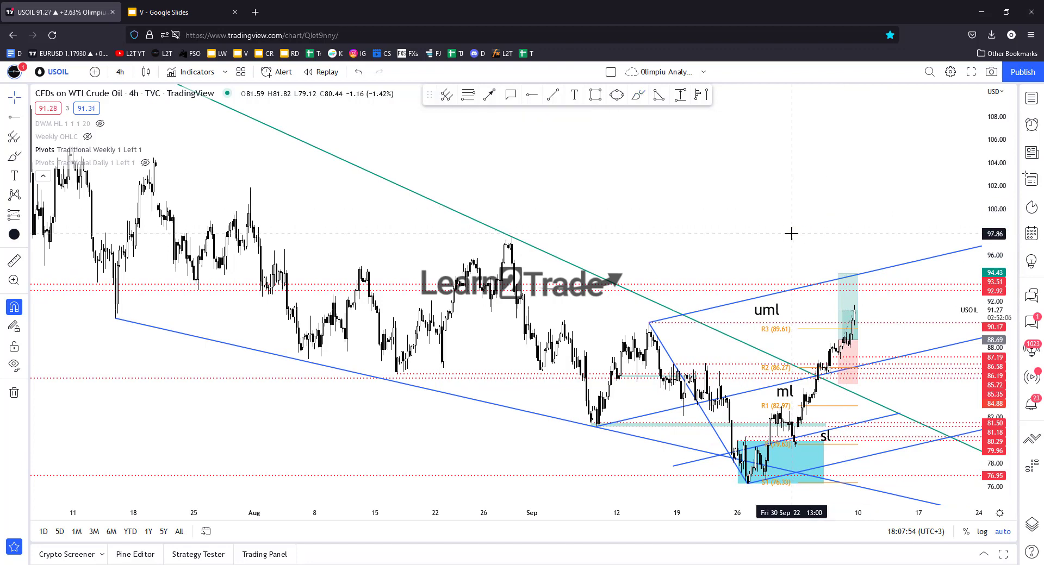
{"action": "left_click_drag", "start_coordinate": [765, 233], "coordinate": [793, 232]}
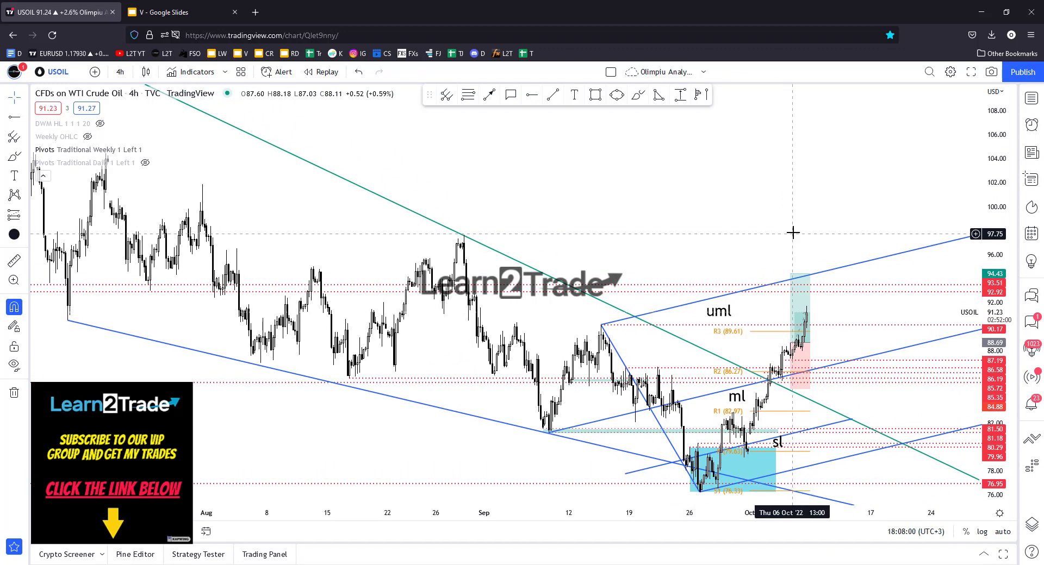
{"action": "scroll", "coordinate": [792, 233], "scroll_direction": "up", "scroll_amount": 2}
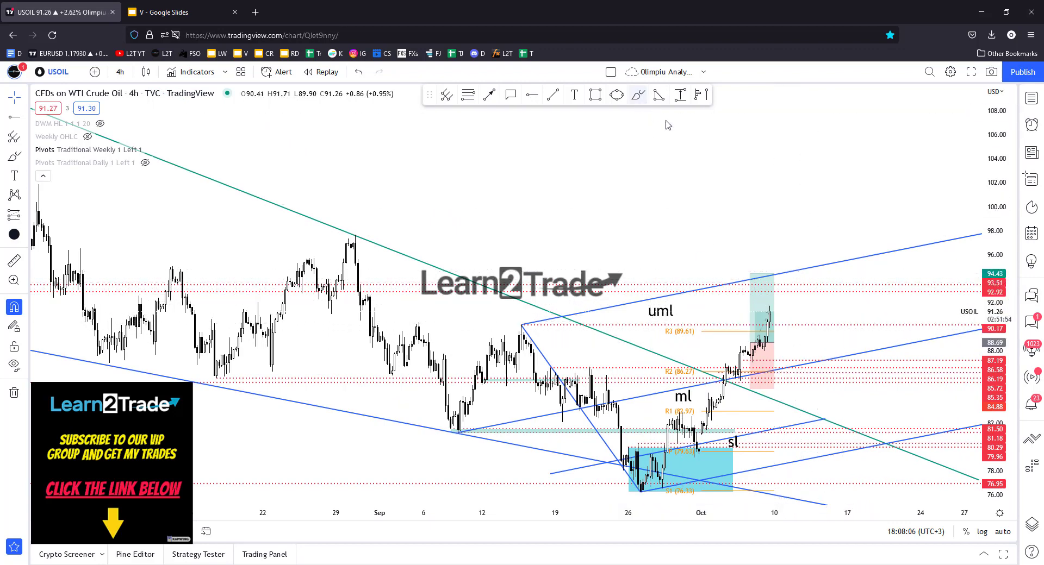
{"action": "mouse_move", "coordinate": [771, 308]}
{"action": "left_mouse_down"}
{"action": "mouse_move", "coordinate": [776, 246]}
{"action": "mouse_move", "coordinate": [809, 275]}
{"action": "mouse_move", "coordinate": [815, 253]}
{"action": "left_mouse_up"}
{"action": "left_click_drag", "start_coordinate": [835, 208], "coordinate": [844, 187]}
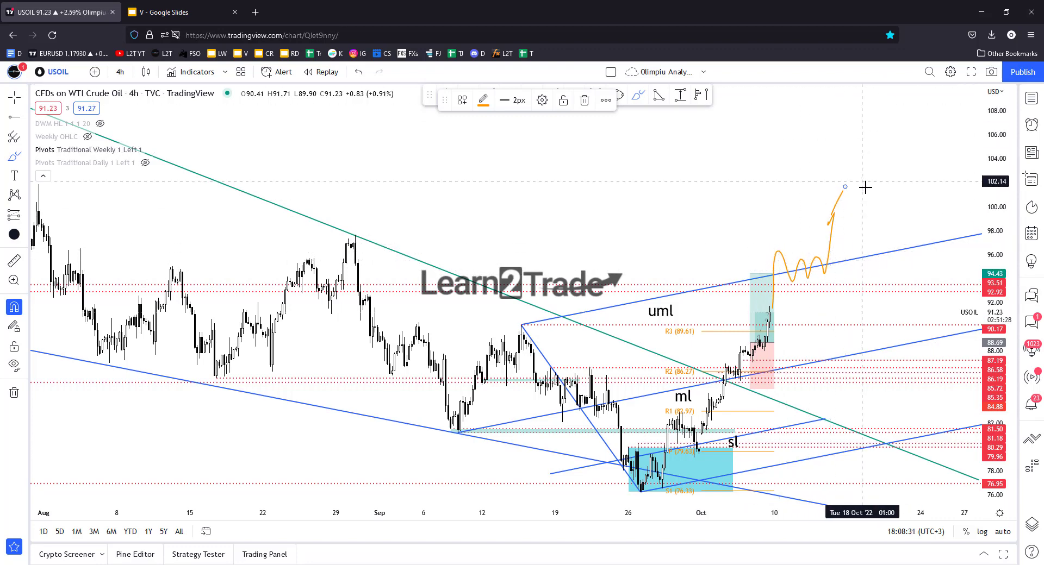
{"action": "scroll", "coordinate": [864, 184], "scroll_direction": "down", "scroll_amount": 5}
{"action": "left_click_drag", "start_coordinate": [995, 171], "coordinate": [995, 218]}
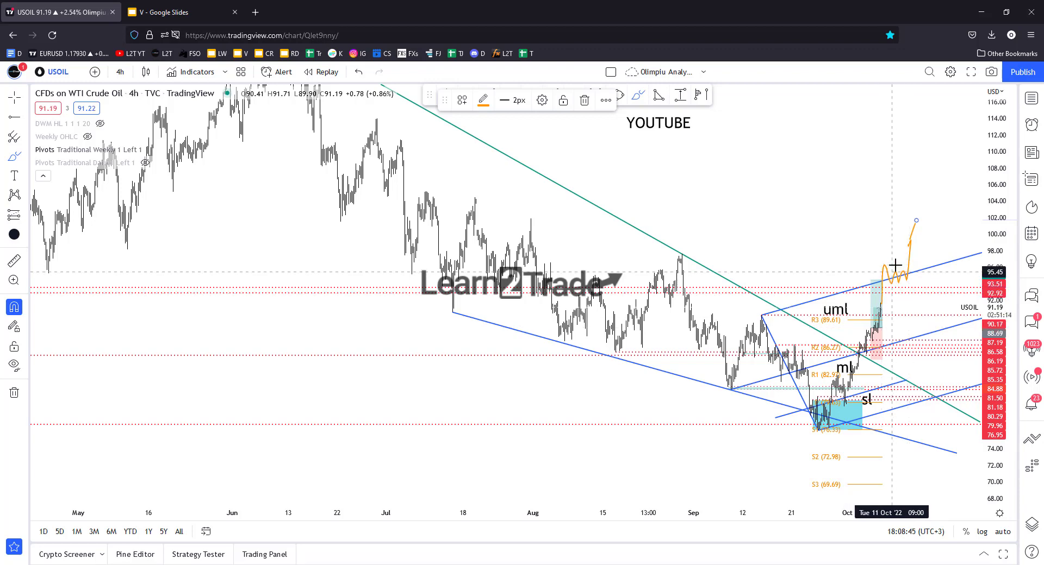
{"action": "scroll", "coordinate": [881, 307], "scroll_direction": "up", "scroll_amount": 3}
{"action": "scroll", "coordinate": [875, 296], "scroll_direction": "up", "scroll_amount": 1}
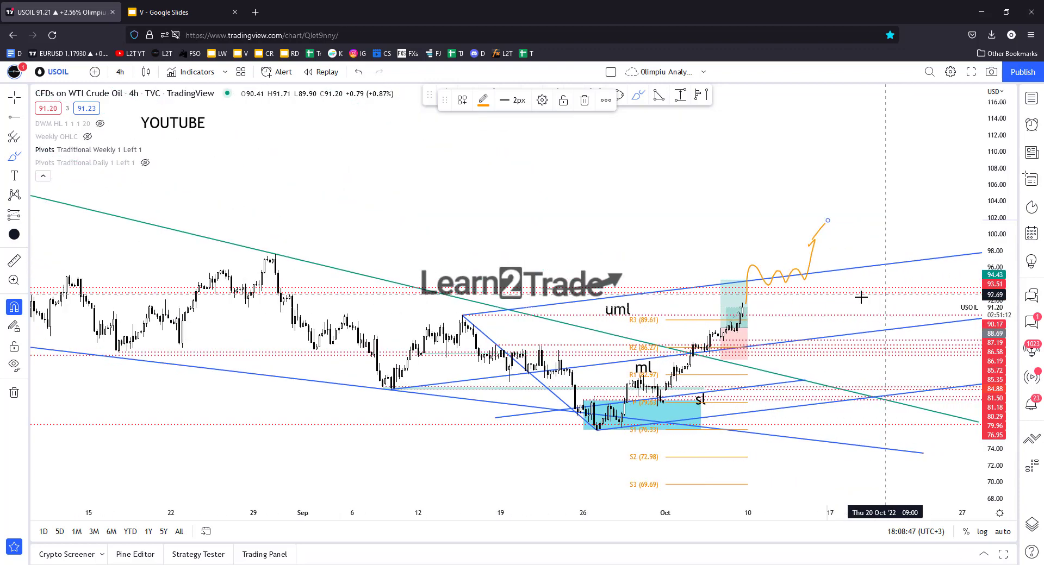
{"action": "left_click_drag", "start_coordinate": [990, 466], "coordinate": [997, 406]}
{"action": "right_click", "coordinate": [997, 406]}
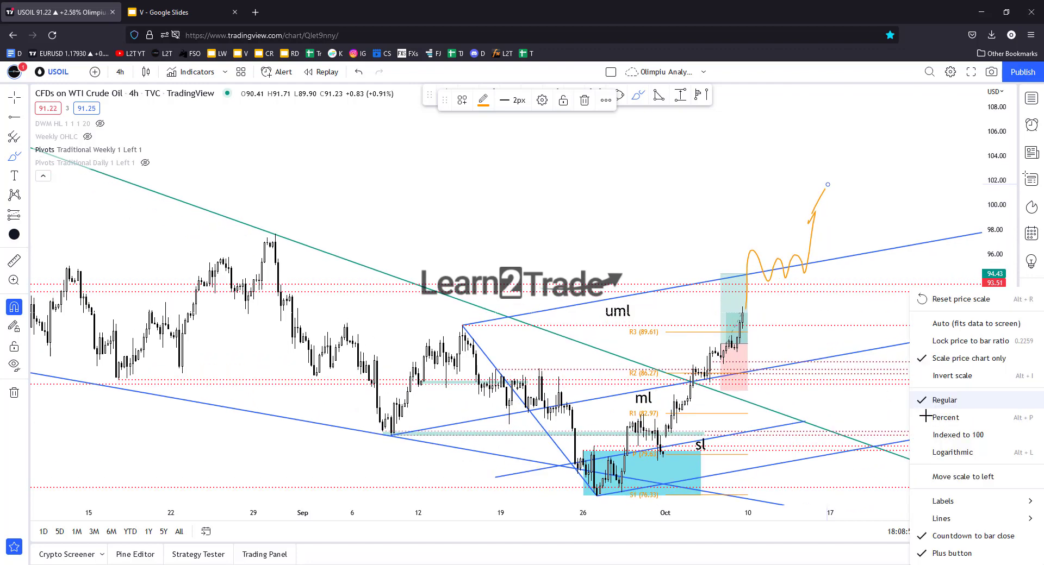
{"action": "left_click", "coordinate": [832, 217]}
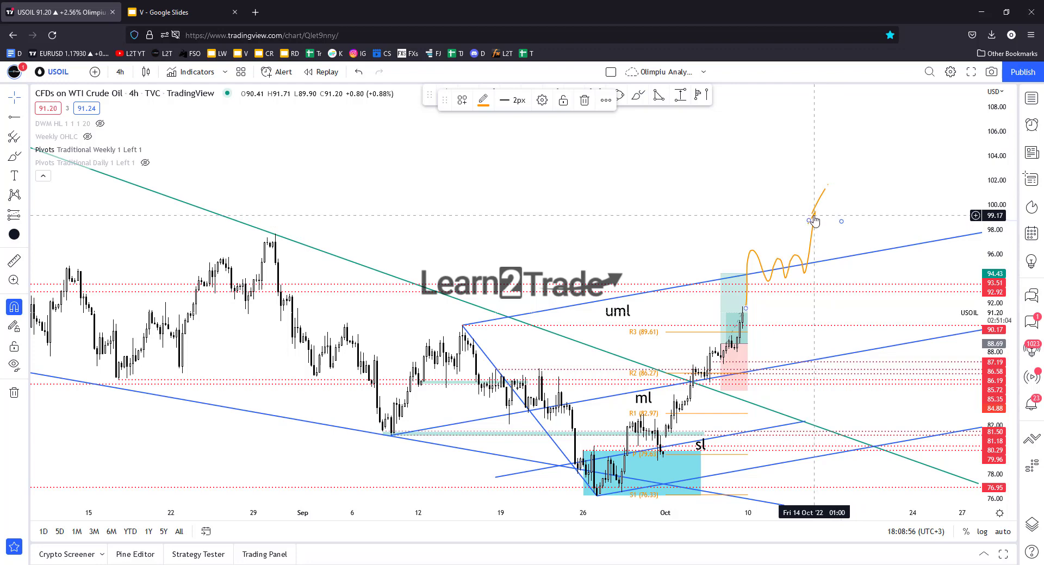
{"action": "key", "text": "Delete"}
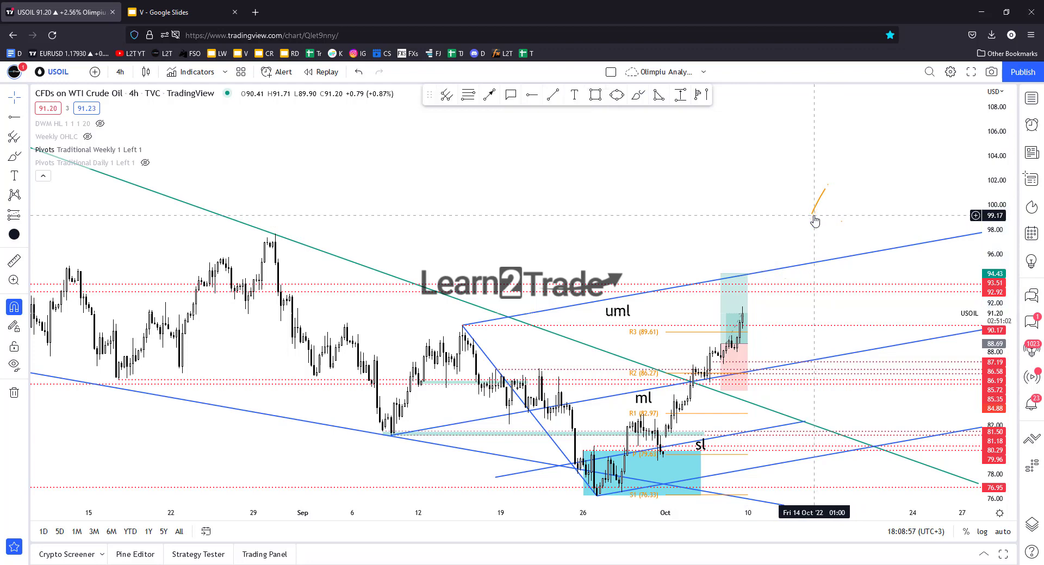
{"action": "key", "text": "Delete"}
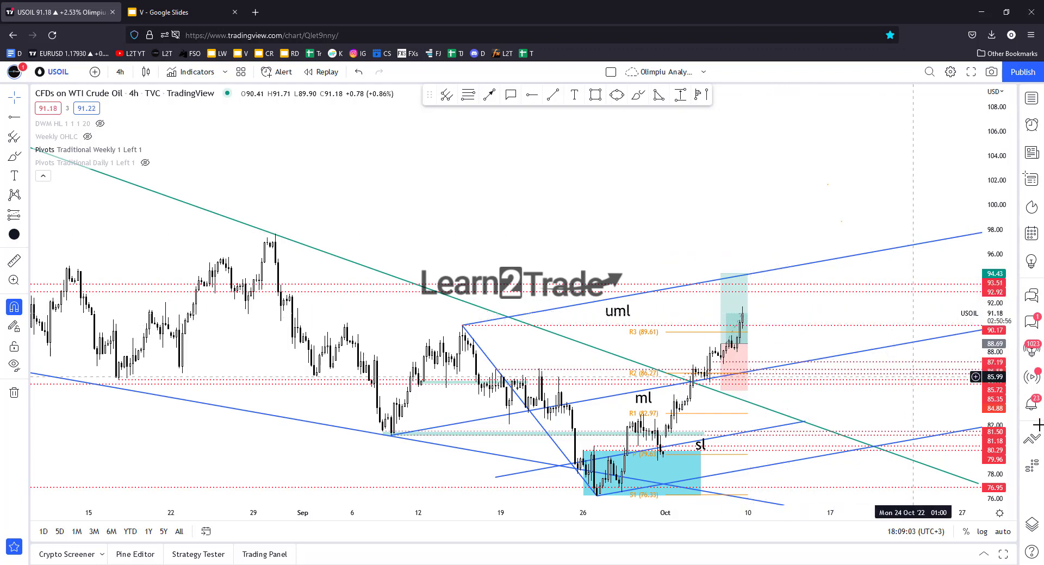
- Switch to the Google Slides deck and advance to slide 4 with the Learn 2 Trade links
{"action": "scroll", "coordinate": [796, 426], "scroll_direction": "up", "scroll_amount": 5}
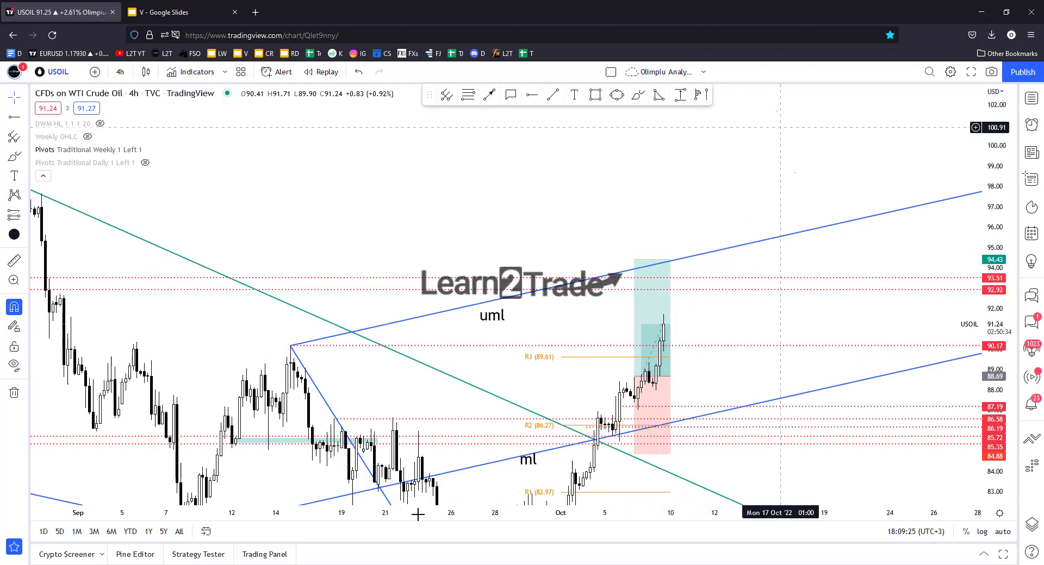
{"action": "left_click", "coordinate": [171, 12]}
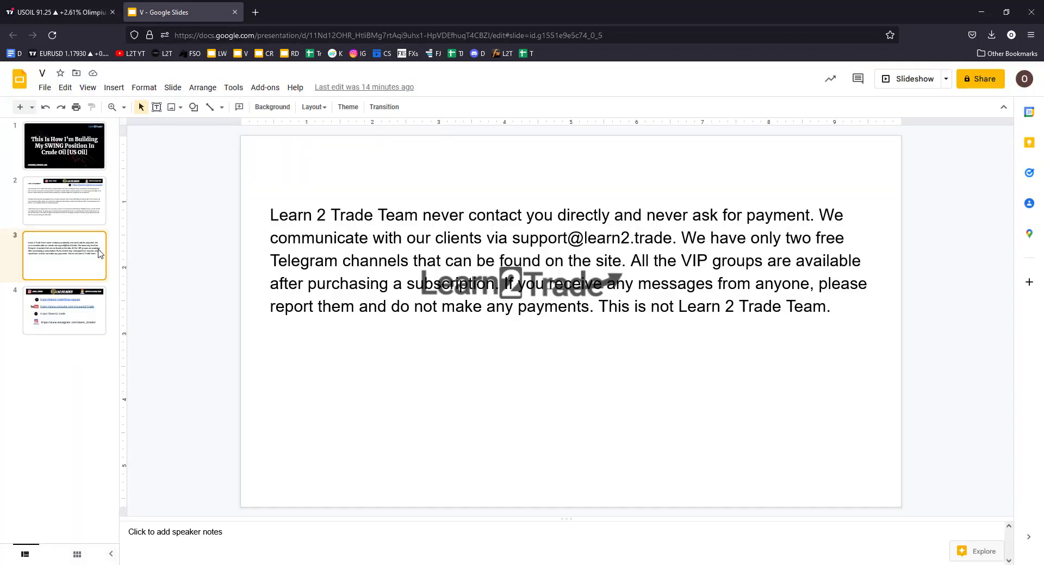
{"action": "key", "text": "Down"}
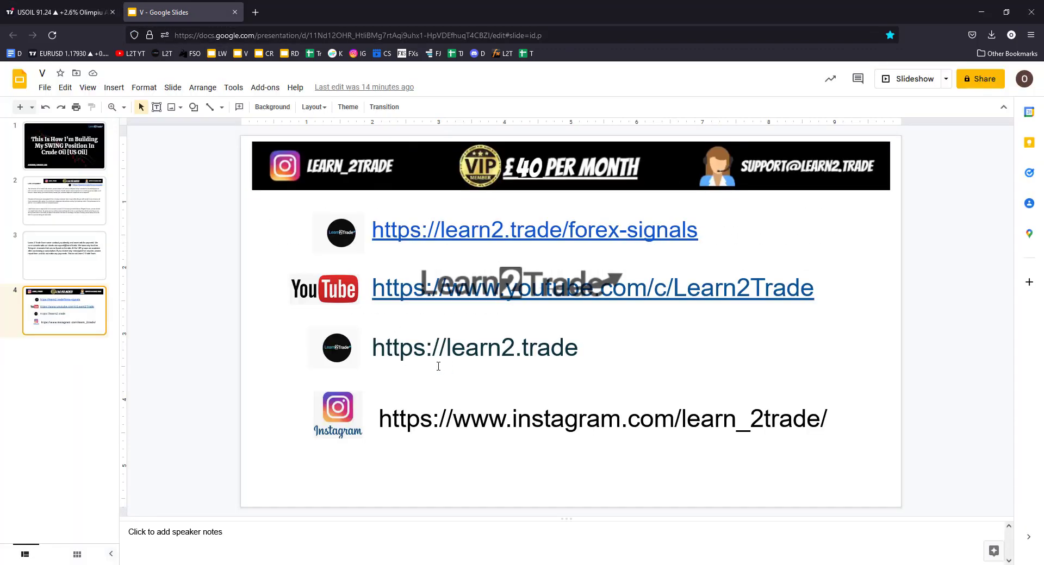